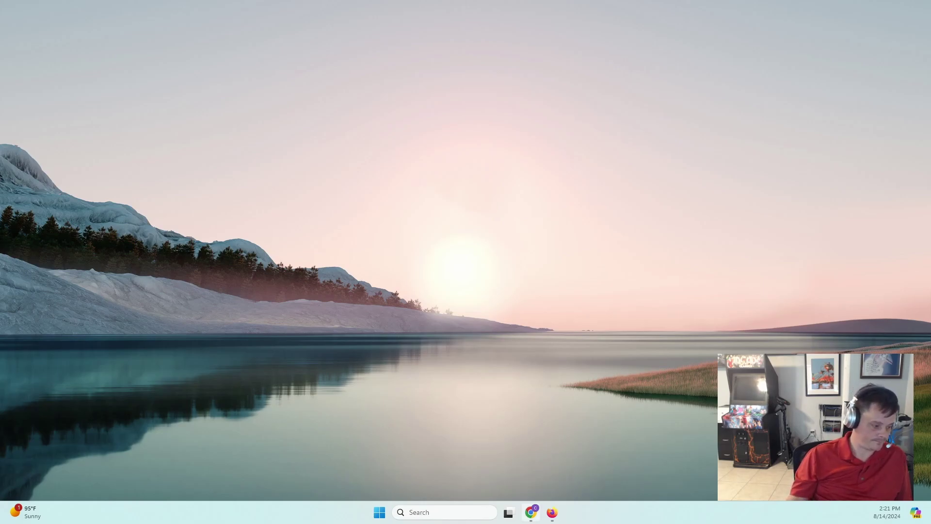
Open the 'Football stadium, shiny lights, view from field' photo from Envato's Photos section and view it full size
{"action": "left_click", "coordinate": [552, 512]}
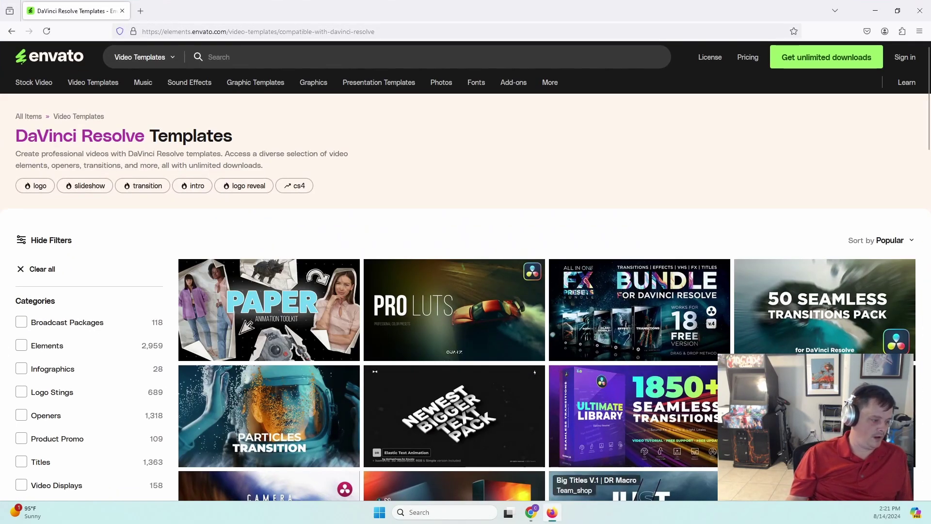
{"action": "mouse_move", "coordinate": [552, 513]}
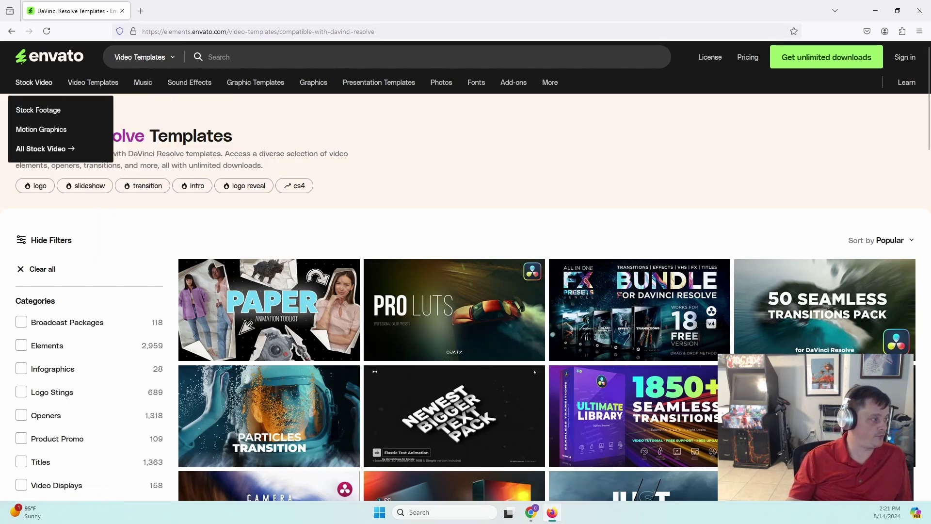
{"action": "mouse_move", "coordinate": [255, 82]}
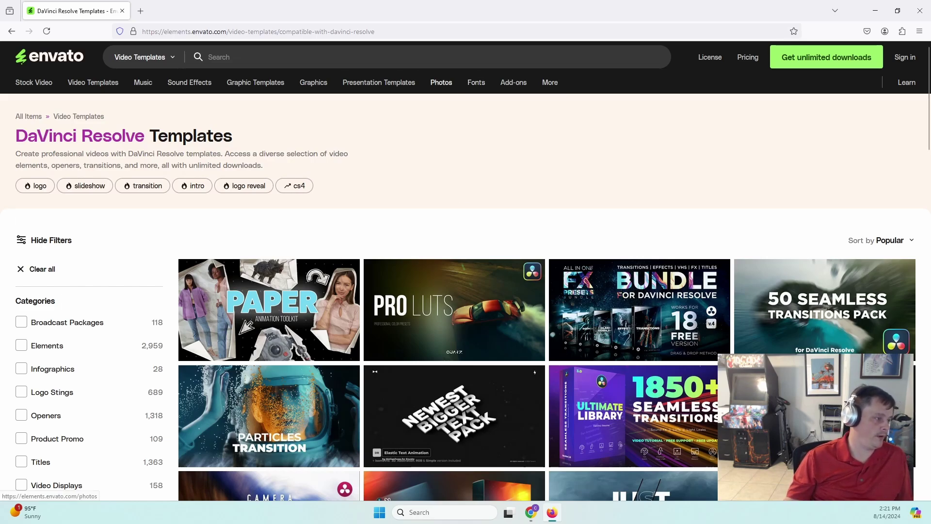
{"action": "left_click", "coordinate": [442, 82]}
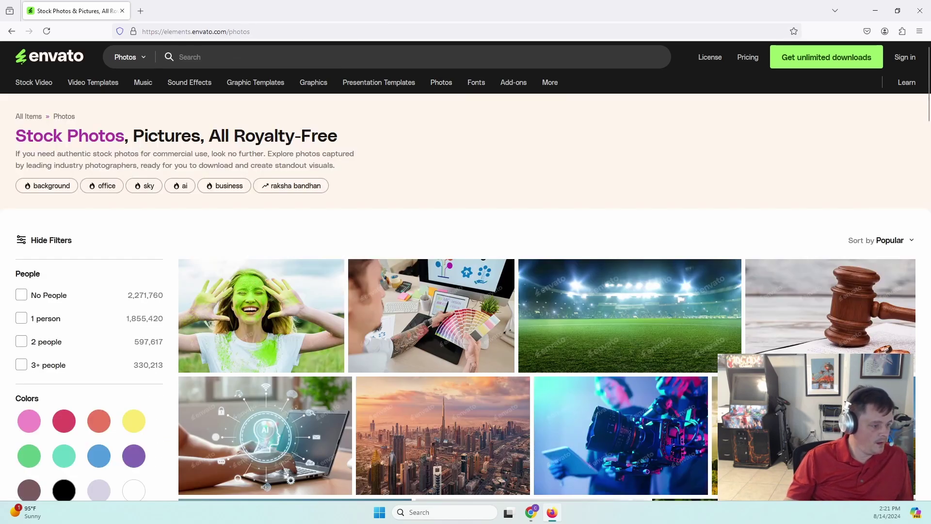
{"action": "left_click", "coordinate": [630, 316]}
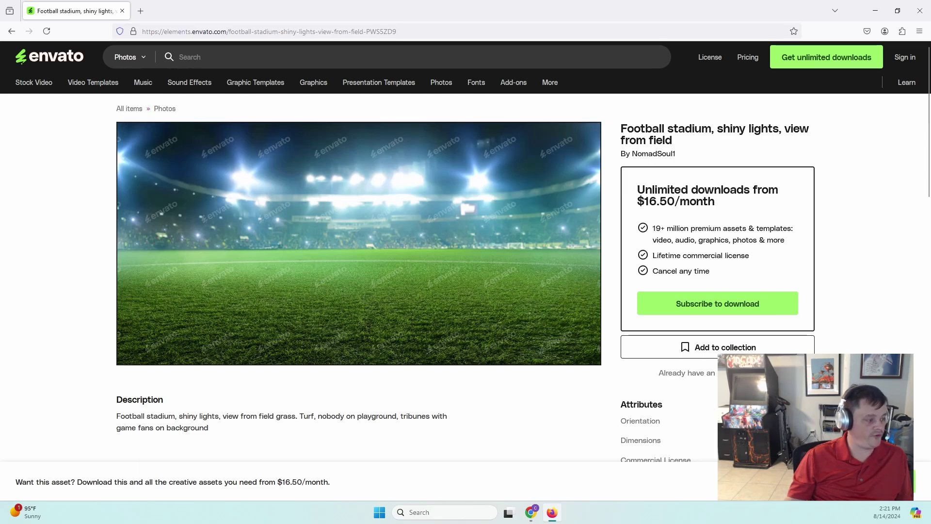
{"action": "left_click", "coordinate": [359, 243]}
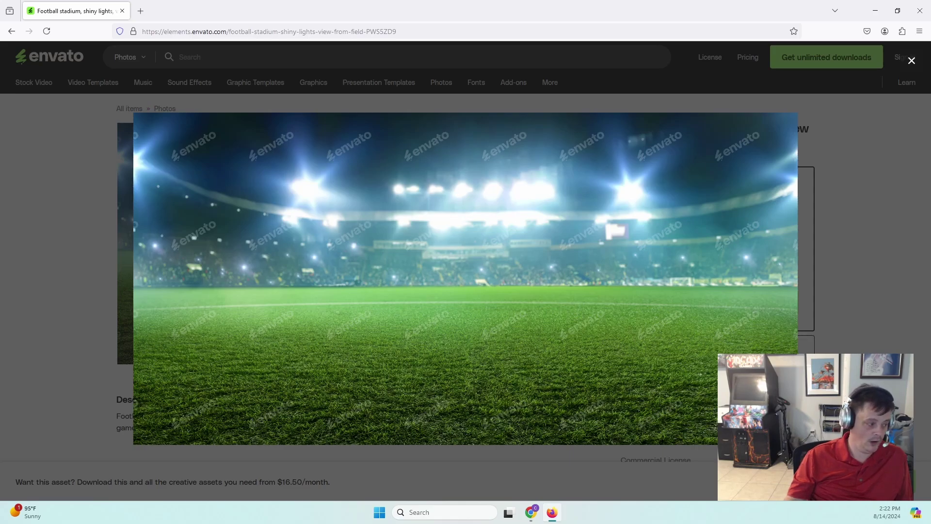
{"action": "key", "text": "Escape"}
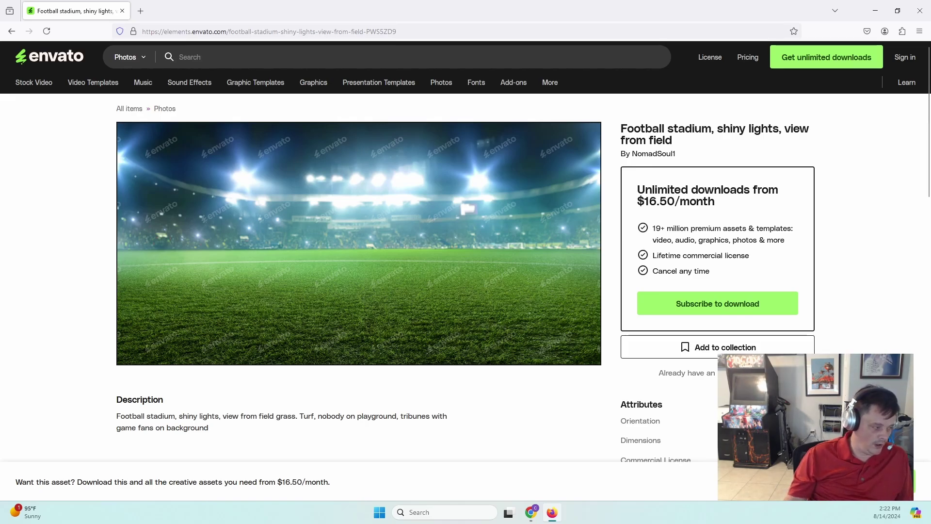
Open the DevTools network monitor and reload to capture the page's 82 requests, including the stadium images
{"action": "key", "text": "F12"}
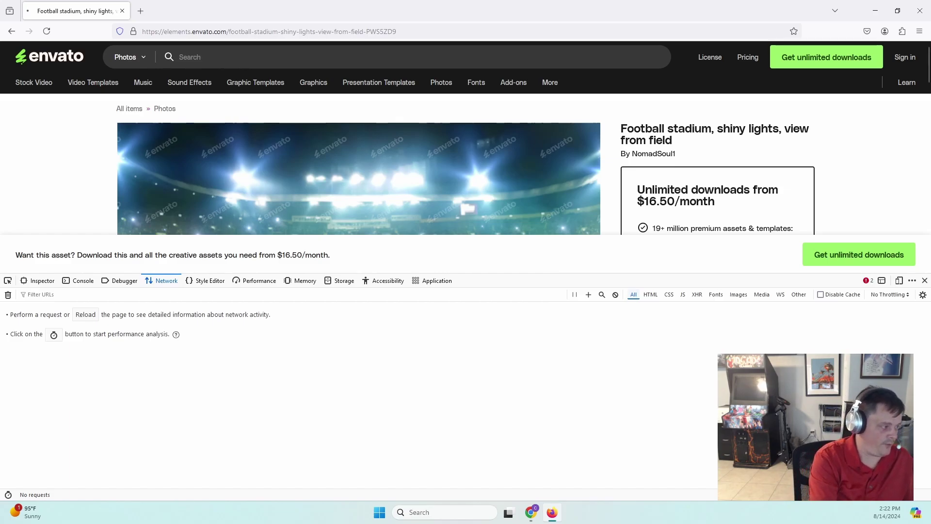
{"action": "key", "text": "F5"}
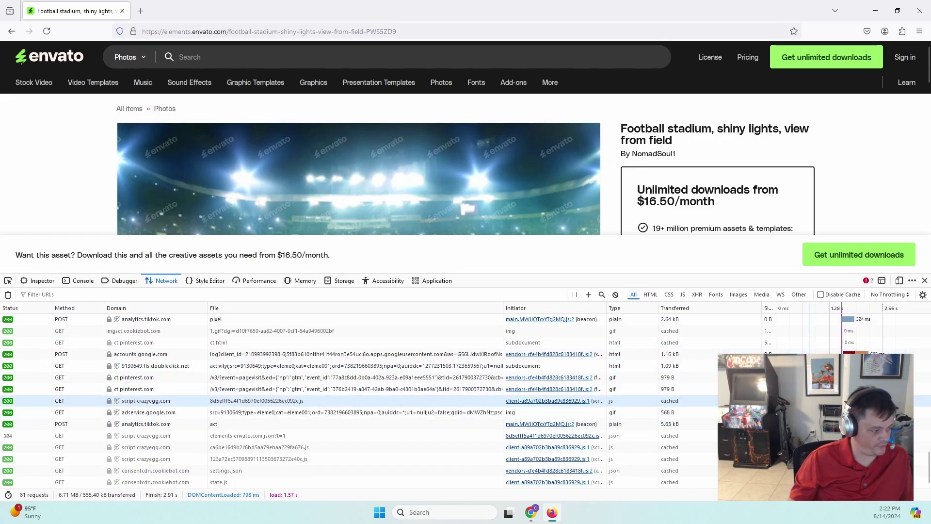
{"action": "scroll", "coordinate": [359, 403], "scroll_direction": "up", "scroll_amount": 5}
{"action": "scroll", "coordinate": [359, 402], "scroll_direction": "up", "scroll_amount": 10}
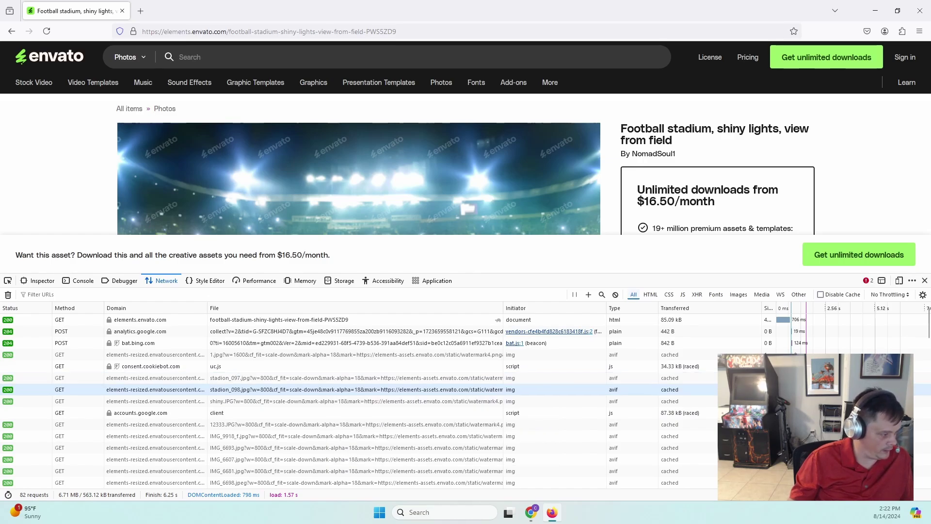
{"action": "scroll", "coordinate": [224, 417], "scroll_direction": "down", "scroll_amount": 2}
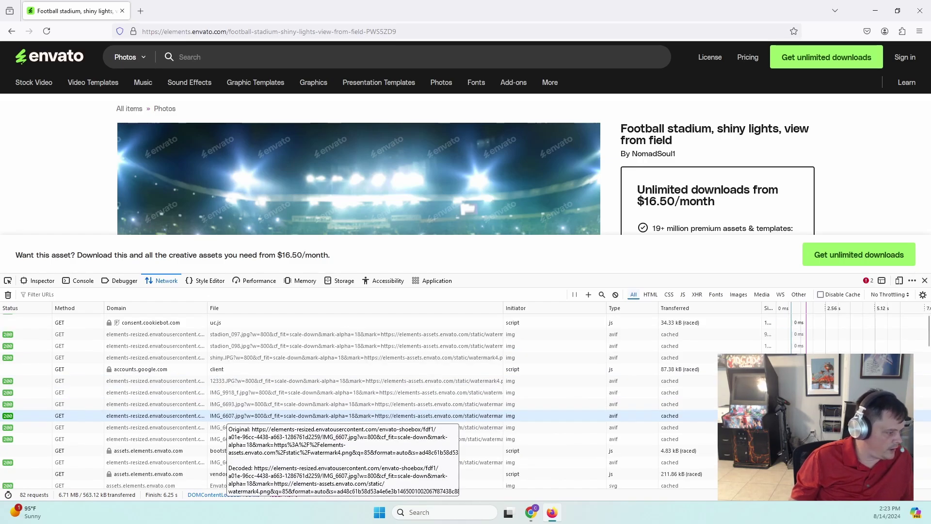
{"action": "scroll", "coordinate": [223, 418], "scroll_direction": "up", "scroll_amount": 2}
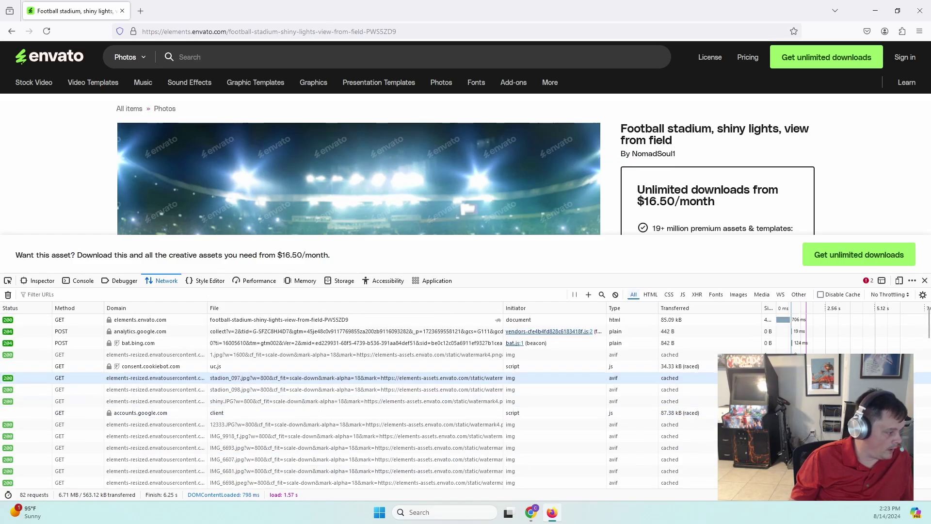
Check the stadion_097 image in a new tab, then open the 1.jpg stadium image instead
{"action": "right_click", "coordinate": [242, 383]}
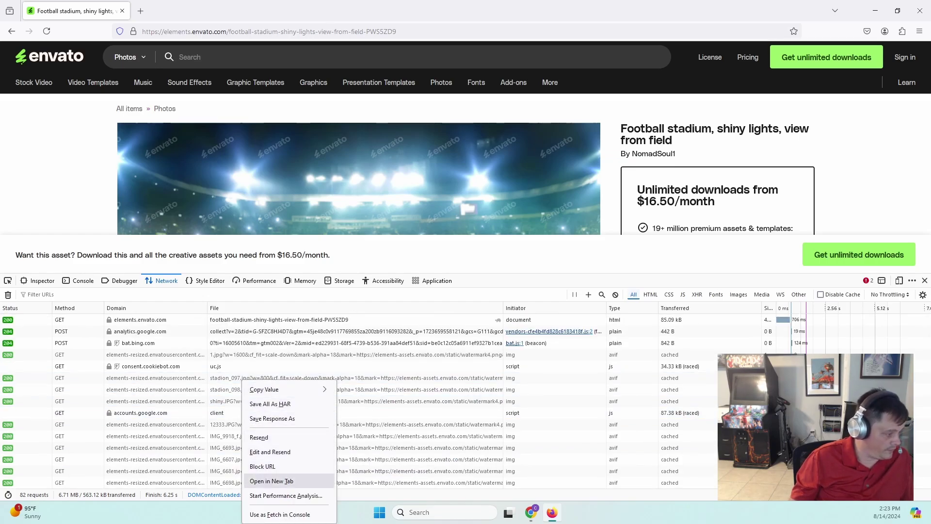
{"action": "left_click", "coordinate": [272, 480]}
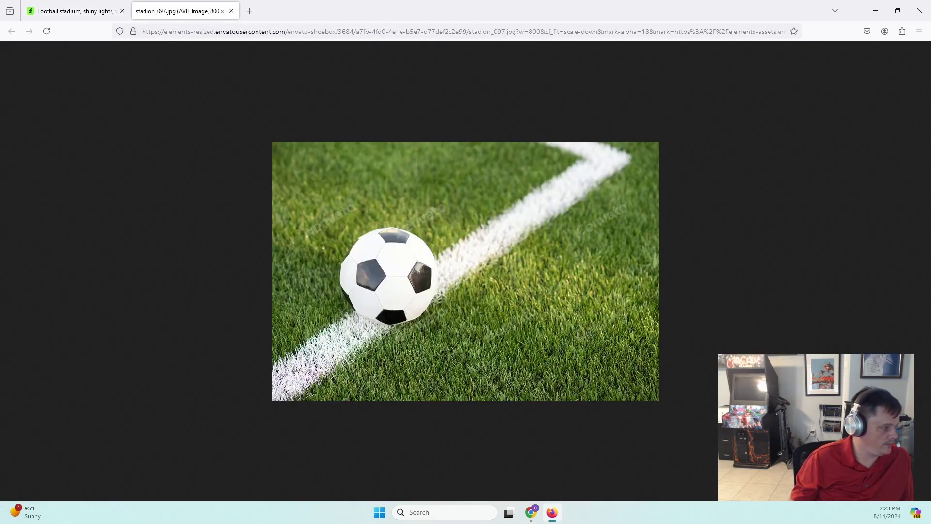
{"action": "left_click", "coordinate": [232, 11]}
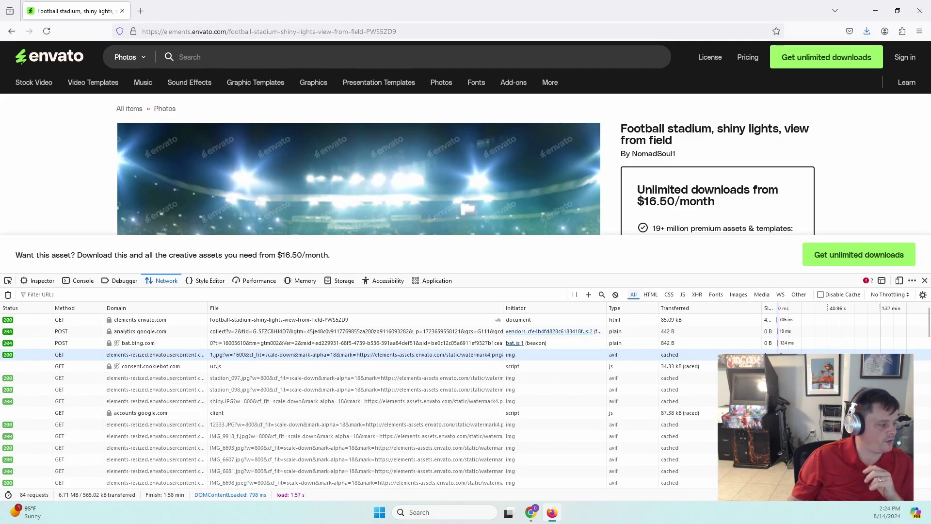
{"action": "right_click", "coordinate": [287, 358]}
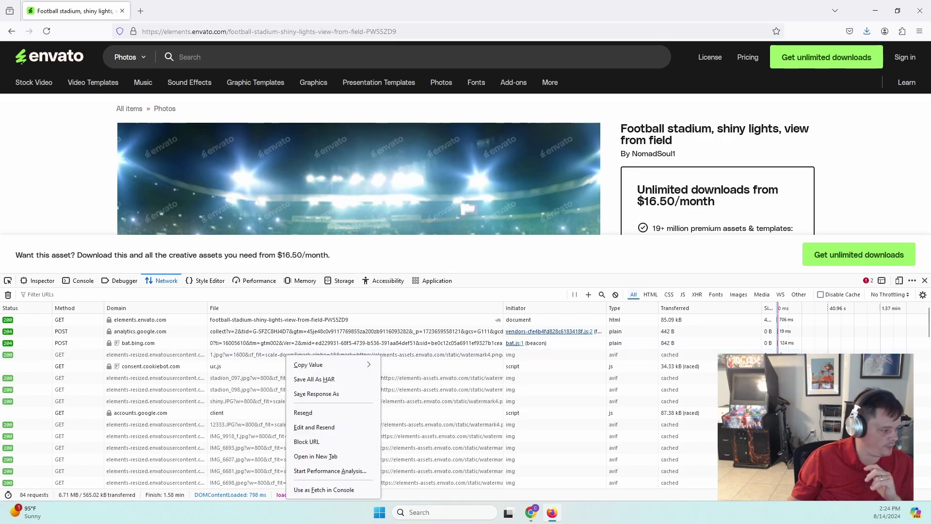
{"action": "left_click", "coordinate": [315, 456]}
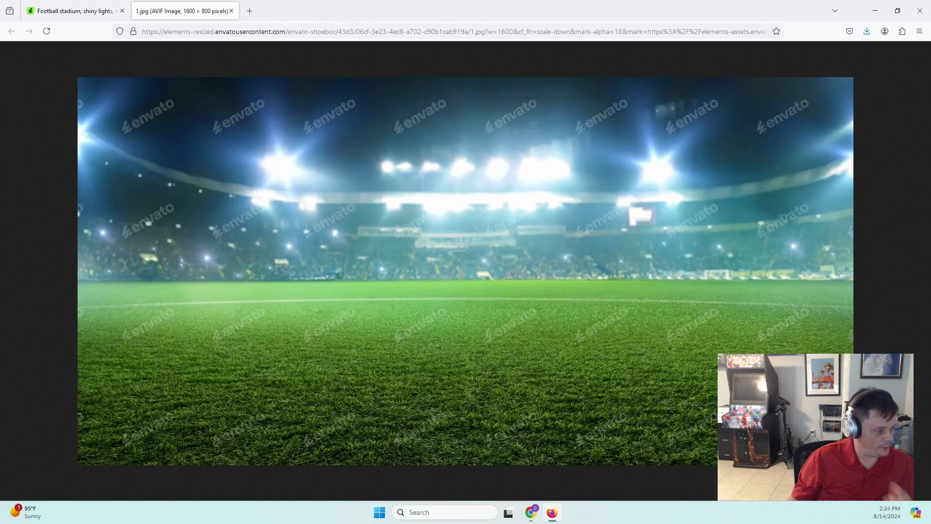
Save the 1600 × 800 stadium image as 1.avif in demo, replacing the existing file
{"action": "right_click", "coordinate": [384, 280]}
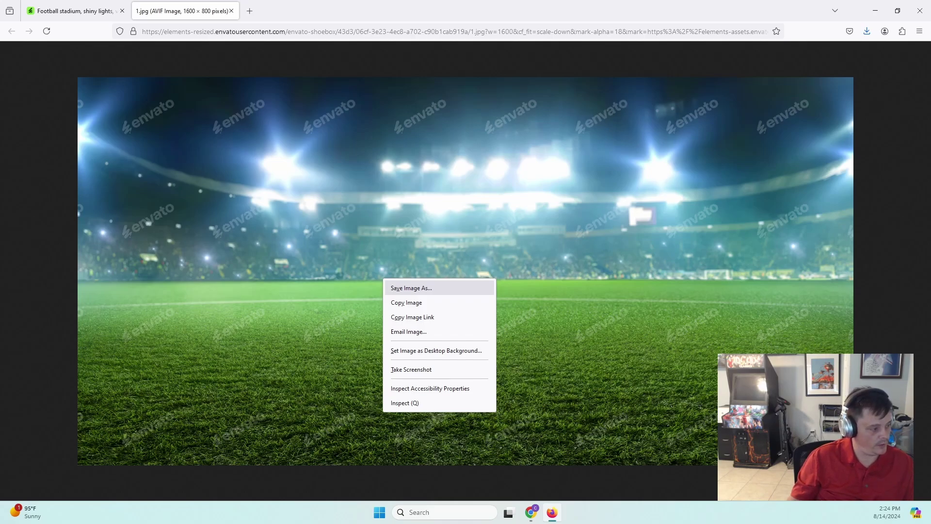
{"action": "key", "text": "Return"}
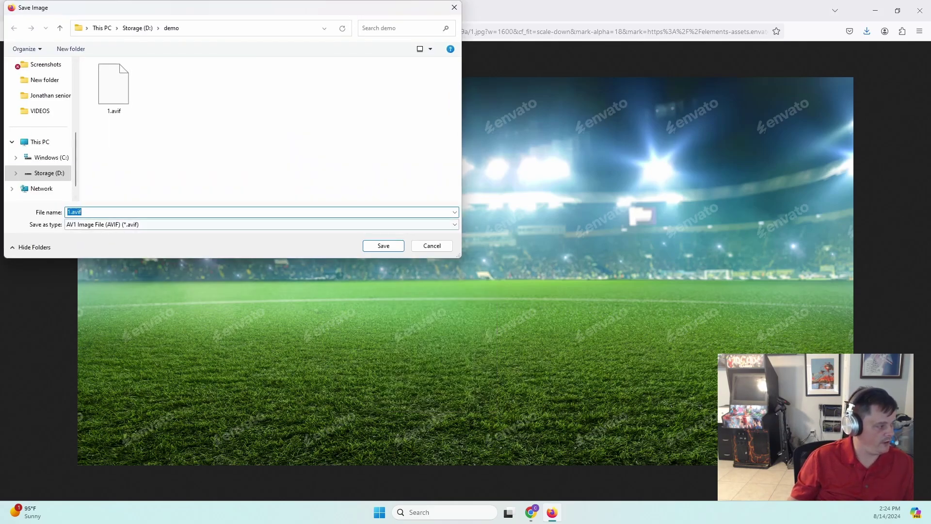
{"action": "key", "text": "Return"}
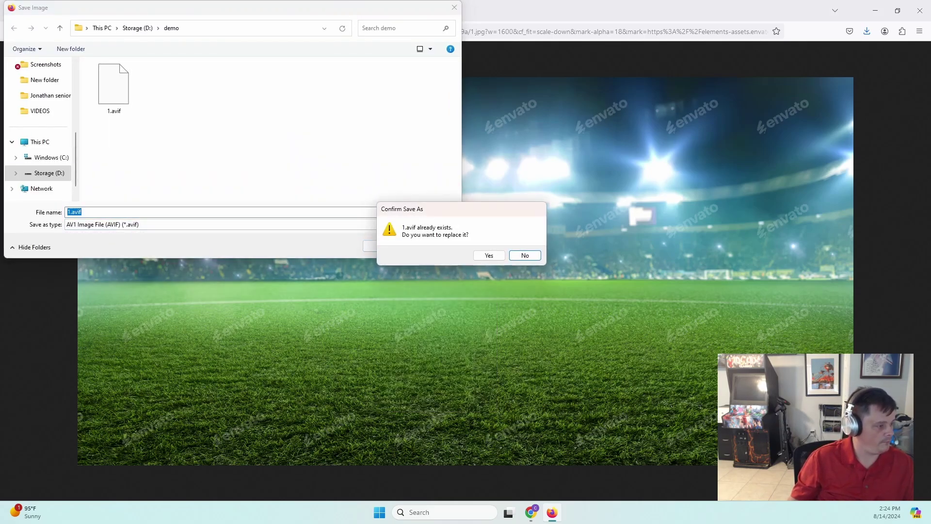
{"action": "key", "text": "Left"}
{"action": "key", "text": "Return"}
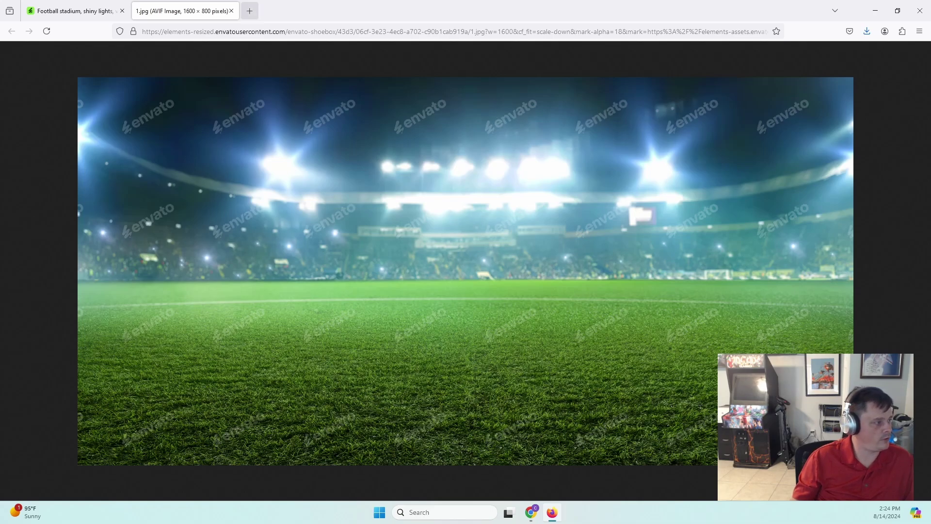
{"action": "left_click", "coordinate": [249, 11]}
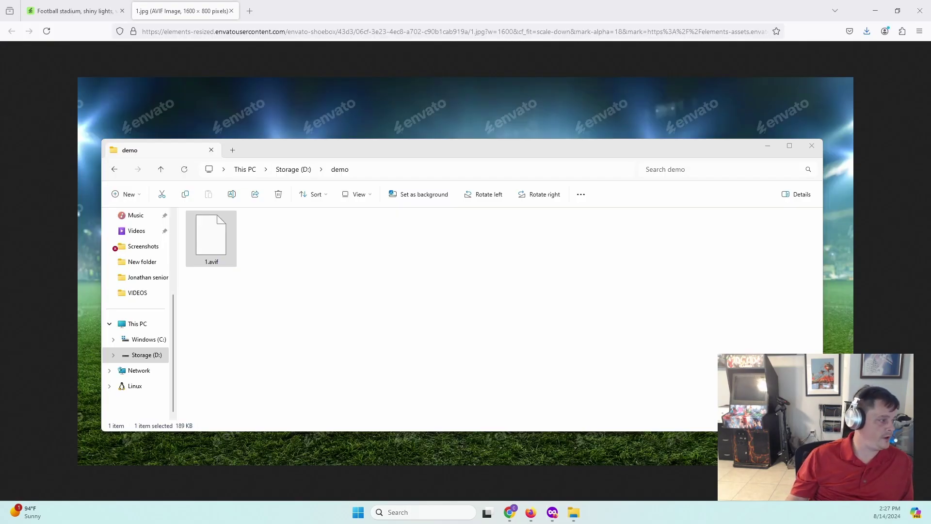
Open 1.avif from the demo folder in GIMP using Open with
{"action": "left_click", "coordinate": [211, 238]}
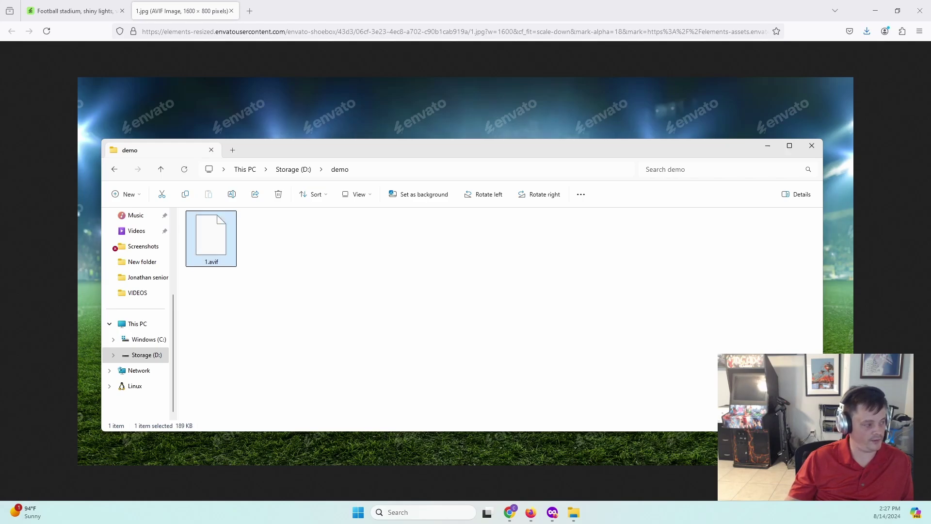
{"action": "right_click", "coordinate": [213, 219]}
{"action": "mouse_move", "coordinate": [291, 267]}
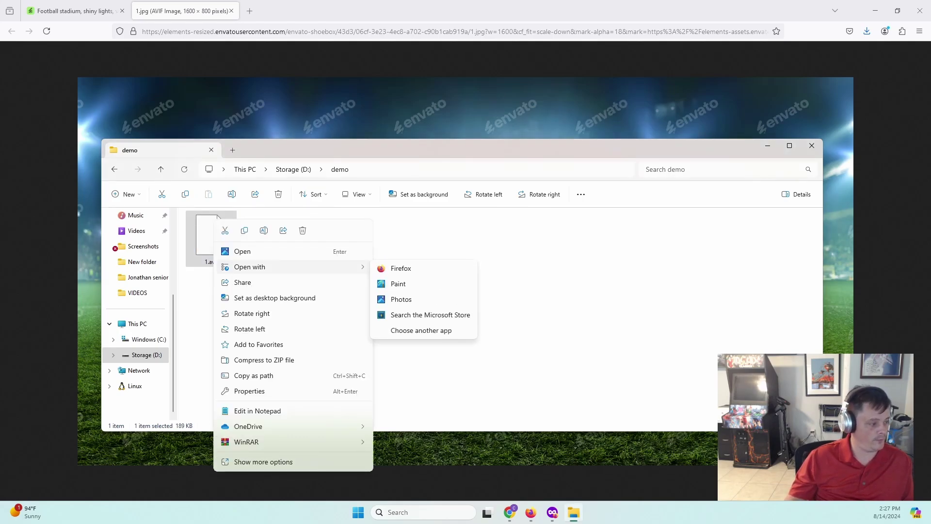
{"action": "left_click", "coordinate": [421, 330]}
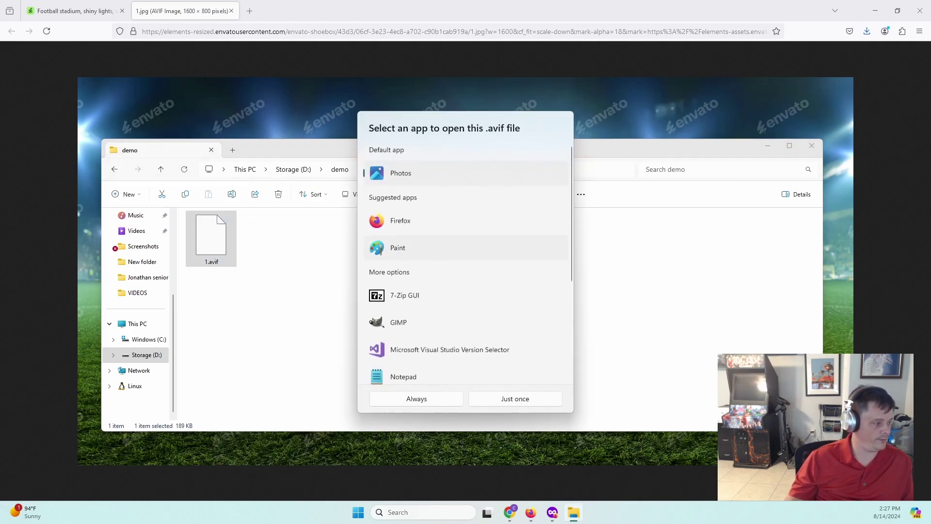
{"action": "left_click", "coordinate": [399, 322]}
Export the 1600×800 stadium image from GIMP as demo.png with default PNG settings, then quit GIMP
{"action": "key", "text": "Return"}
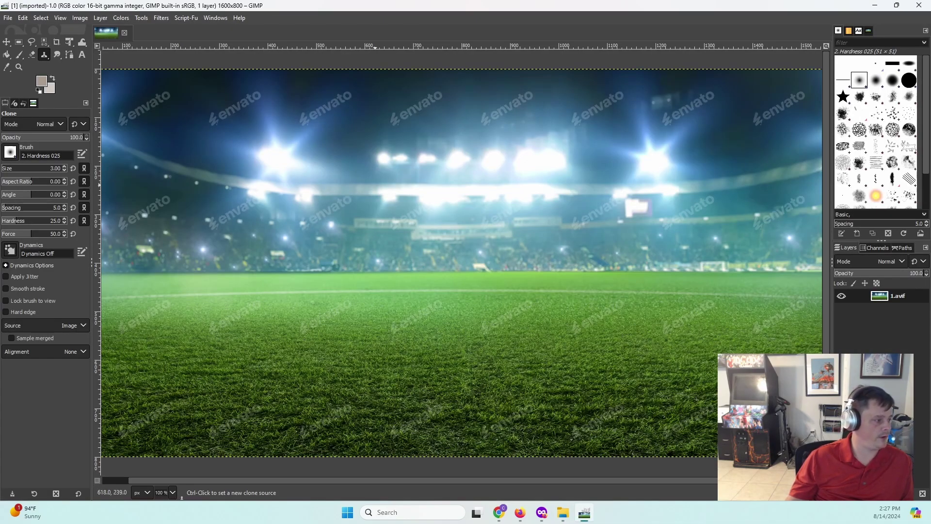
{"action": "left_click", "coordinate": [8, 18]}
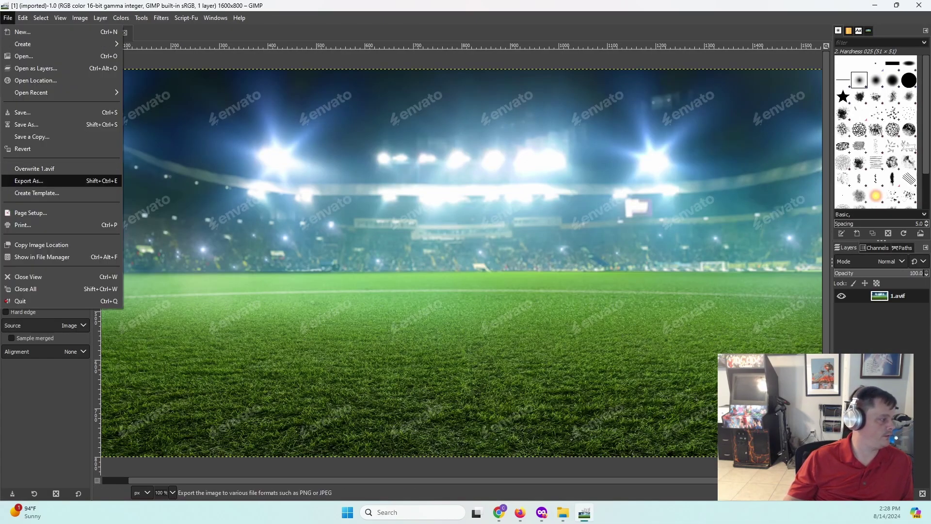
{"action": "left_click", "coordinate": [22, 179]}
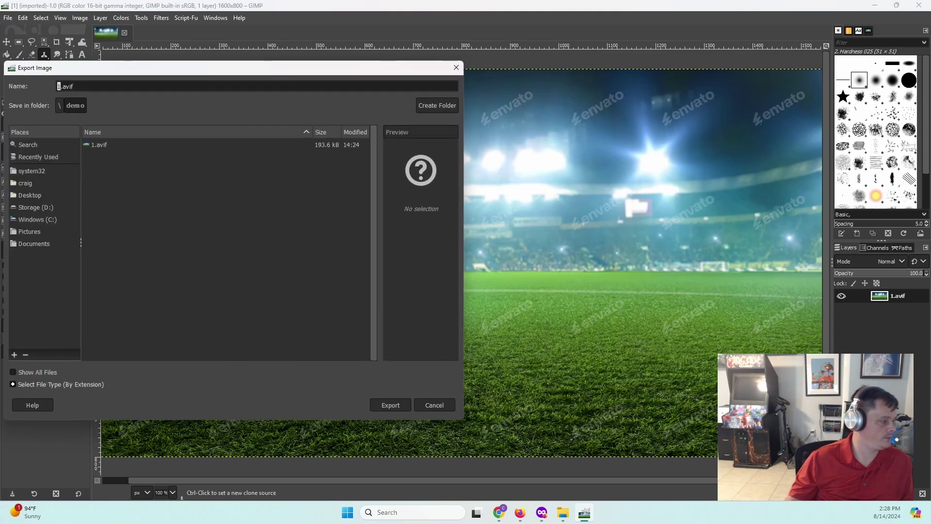
{"action": "key", "text": "End"}
{"action": "key", "text": "BackSpace"}
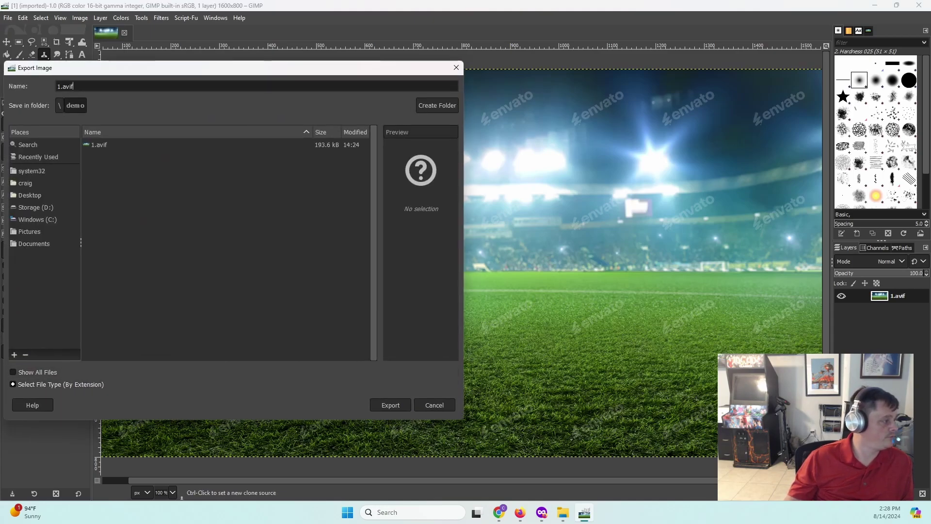
{"action": "key", "text": "BackSpace"}
{"action": "key", "text": "BackSpace"}
{"action": "key", "text": "BackSpace"}
{"action": "key", "text": "BackSpace"}
{"action": "key", "text": "BackSpace"}
{"action": "type", "text": "demo.png"}
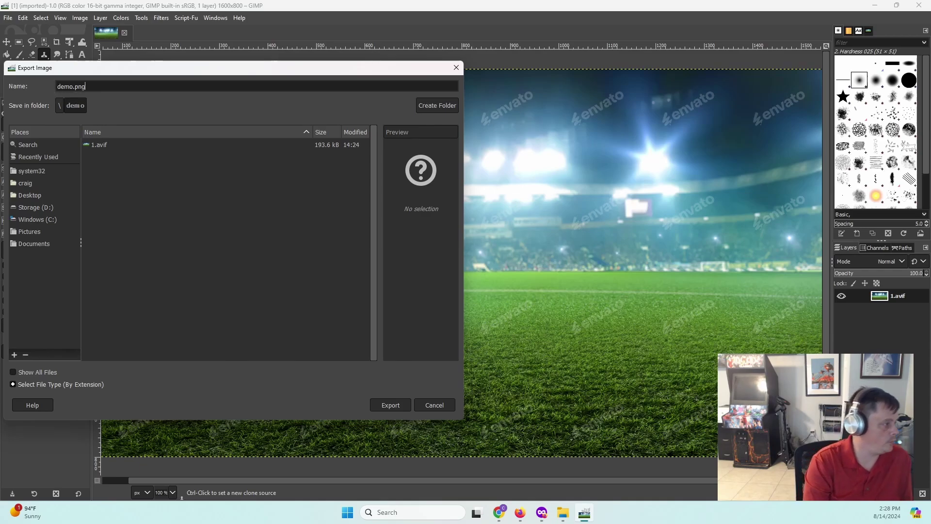
{"action": "key", "text": "Return"}
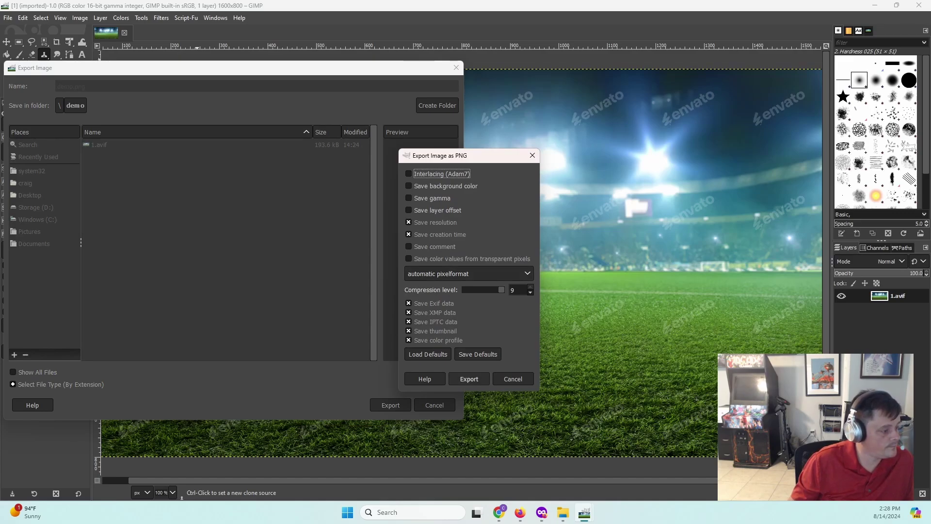
{"action": "left_click", "coordinate": [469, 379]}
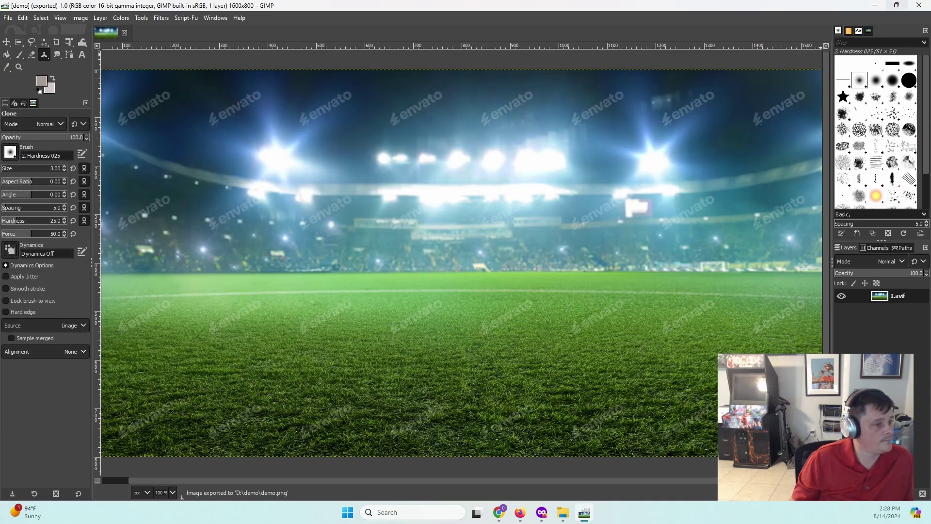
{"action": "left_click", "coordinate": [919, 4]}
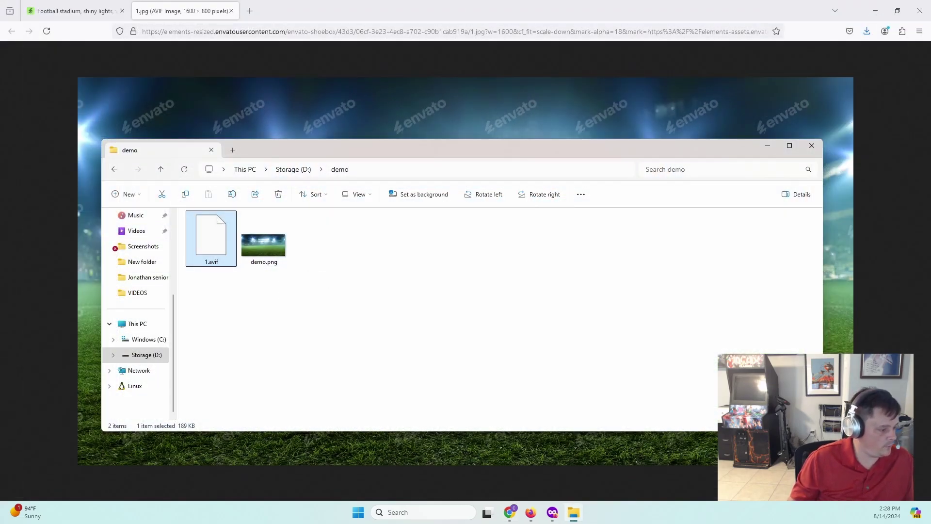
Drag demo.png from the demo folder onto WatermarkRemover.io to upload it
{"action": "mouse_move", "coordinate": [531, 513]}
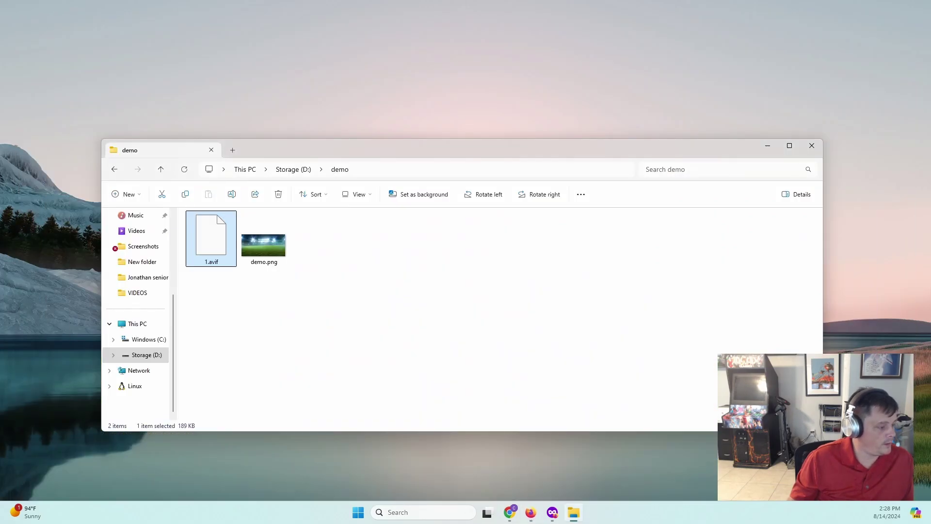
{"action": "left_click", "coordinate": [531, 466]}
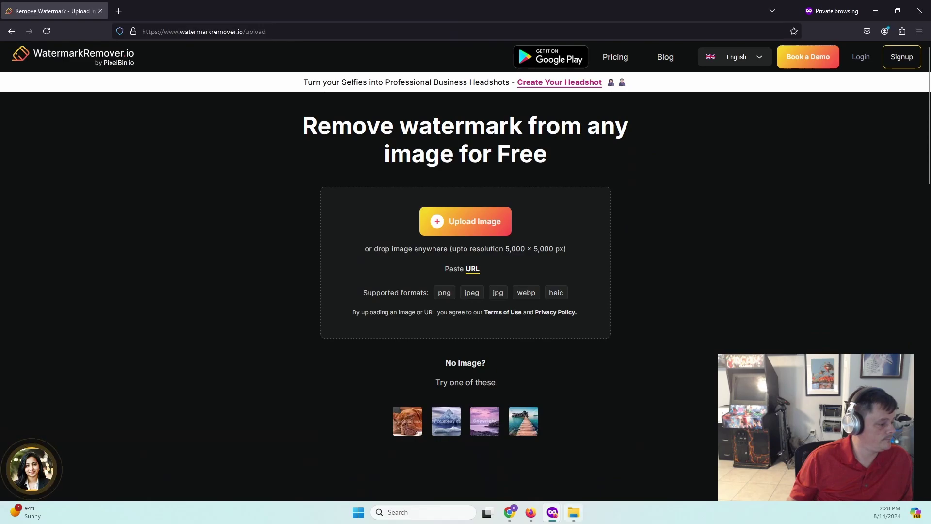
{"action": "key", "text": "alt+Tab"}
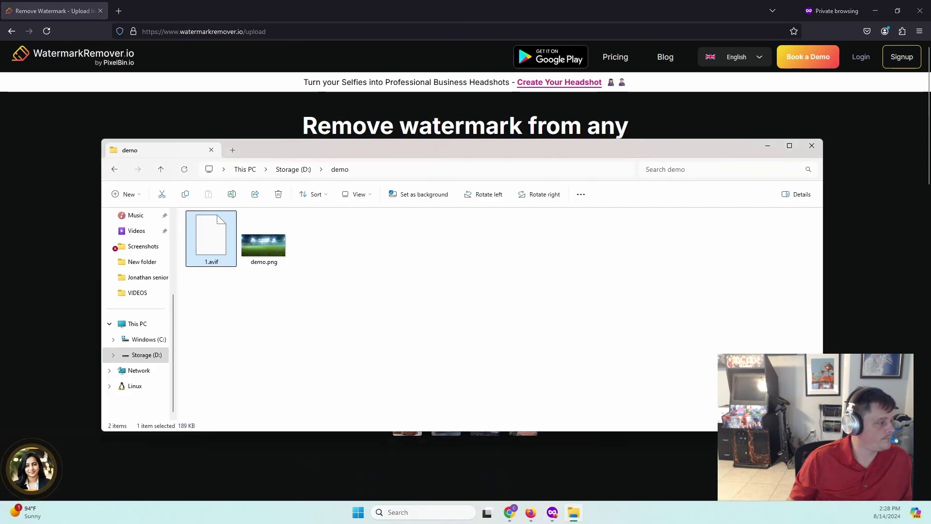
{"action": "left_click_drag", "start_coordinate": [279, 146], "coordinate": [302, 158]}
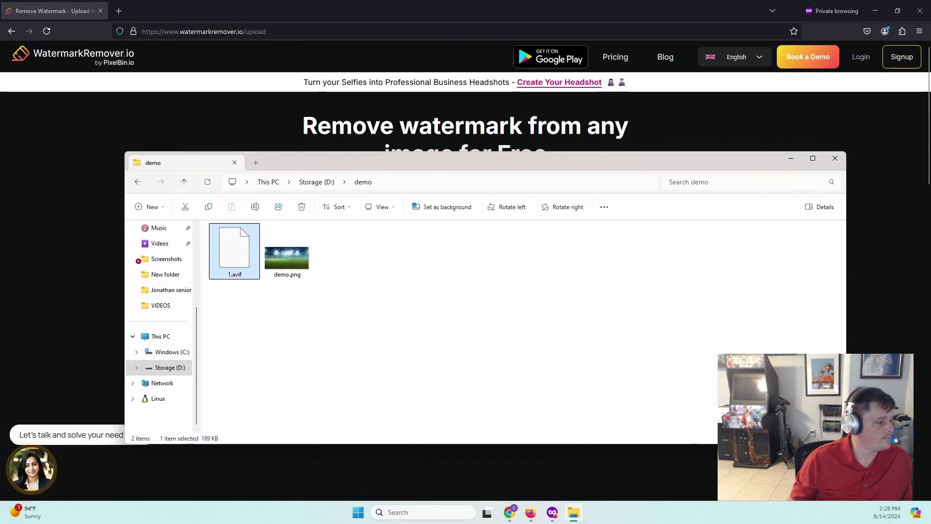
{"action": "key", "text": "alt+Tab"}
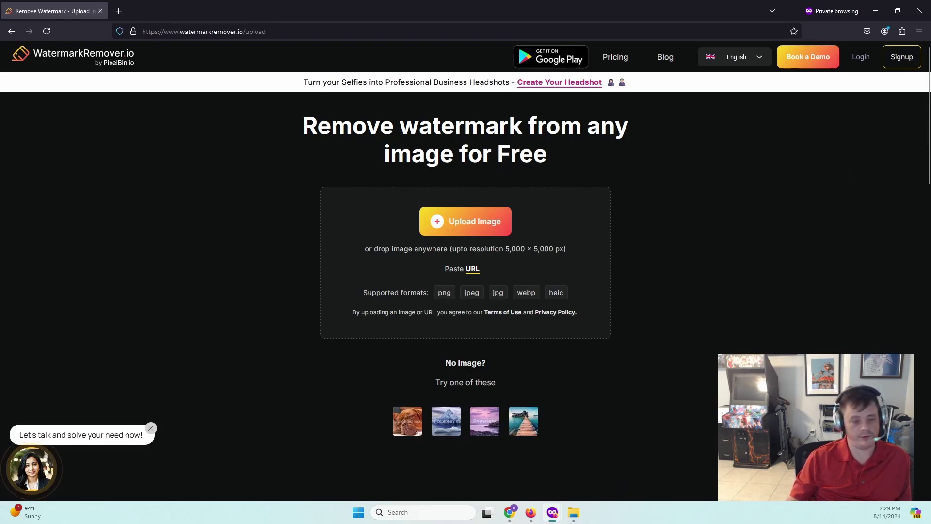
{"action": "left_click", "coordinate": [574, 512]}
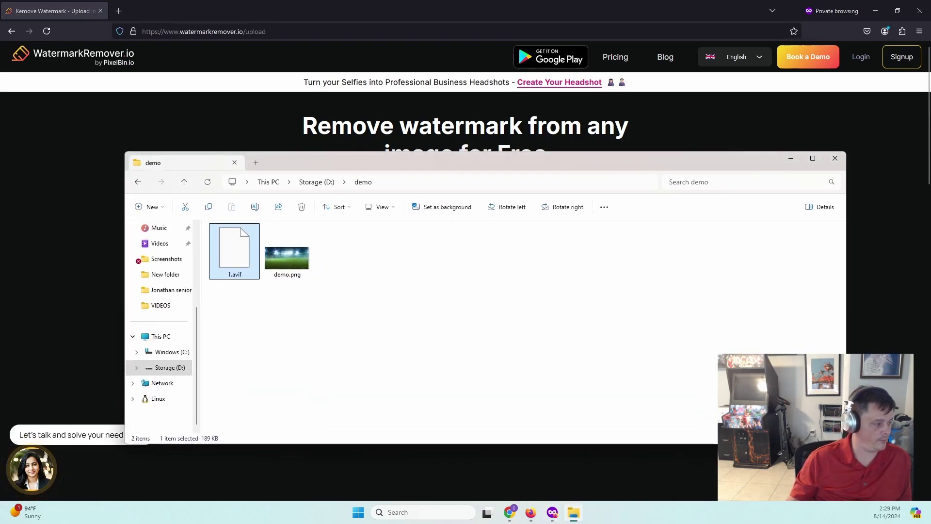
{"action": "left_click_drag", "start_coordinate": [287, 251], "coordinate": [257, 121]}
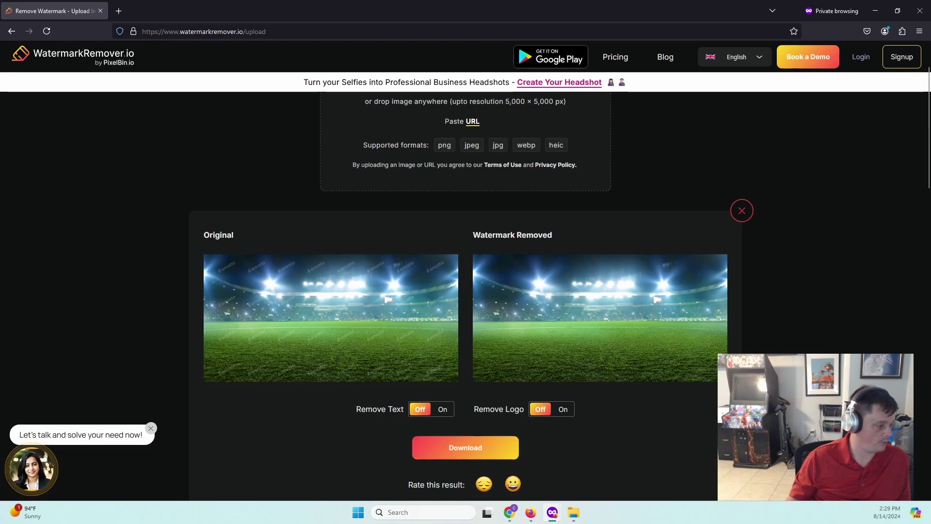
Download the watermark-free demo-transformed.png and show it in the demo folder
{"action": "left_click", "coordinate": [465, 447]}
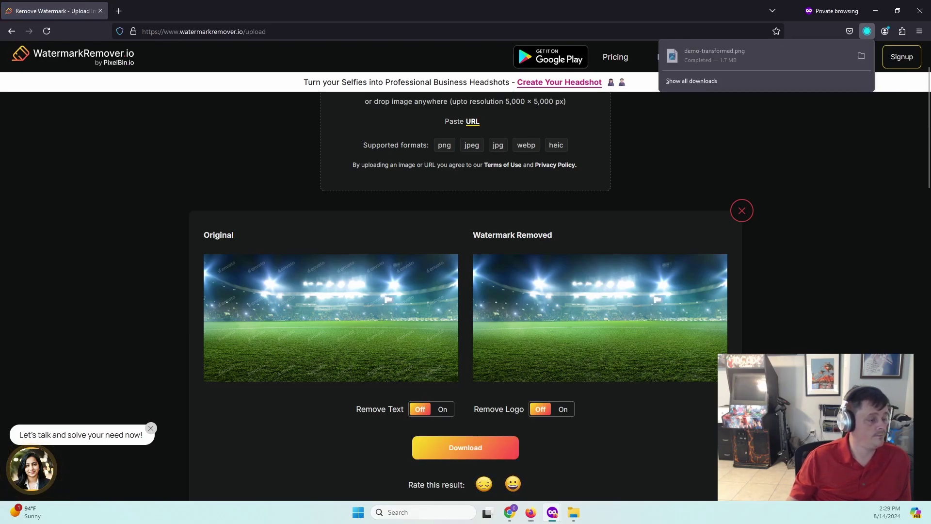
{"action": "left_click", "coordinate": [862, 55]}
{"action": "left_click", "coordinate": [287, 250]}
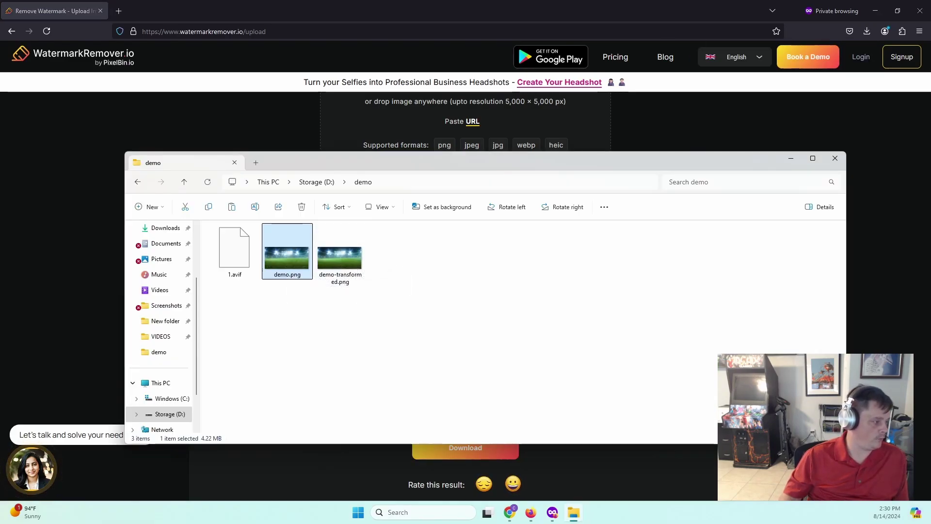
Open demo.png in Photos, then move on to the watermark-free demo-transformed.png
{"action": "double_click", "coordinate": [287, 253]}
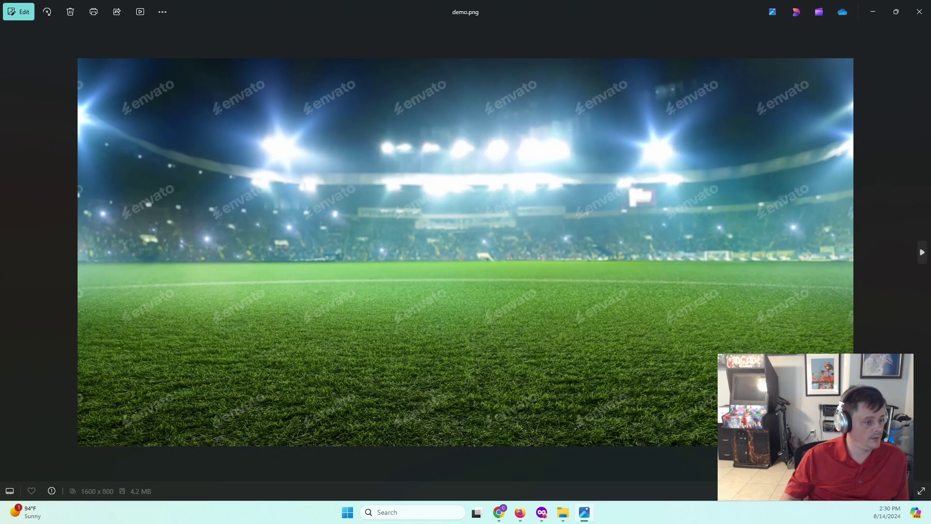
{"action": "key", "text": "Right"}
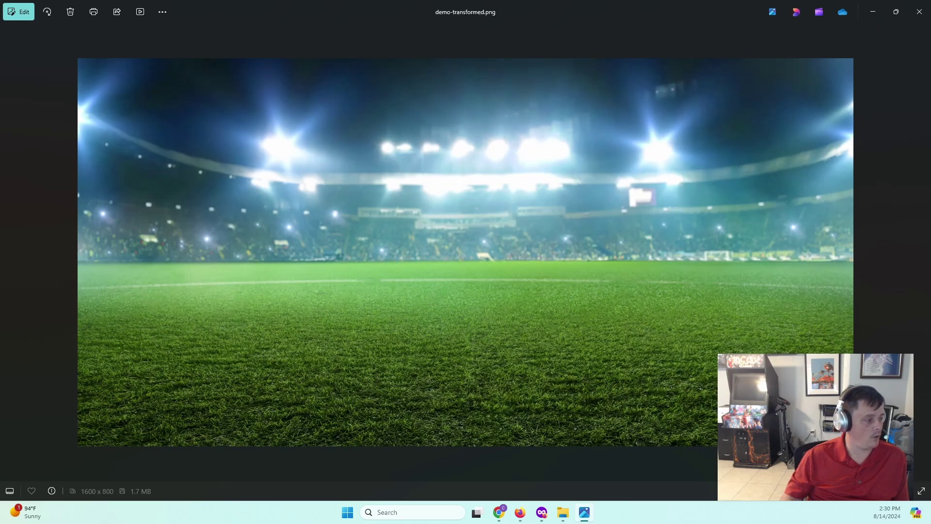